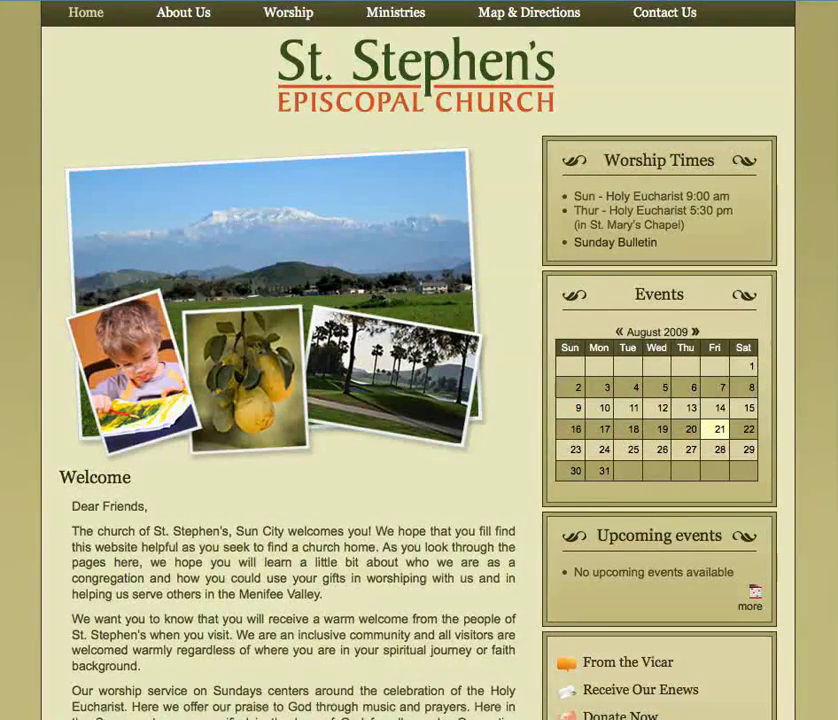
Step: Sign in to the church site as the editor through the footer Login link
{"action": "scroll", "coordinate": [418, 360], "scroll_direction": "down", "scroll_amount": 2}
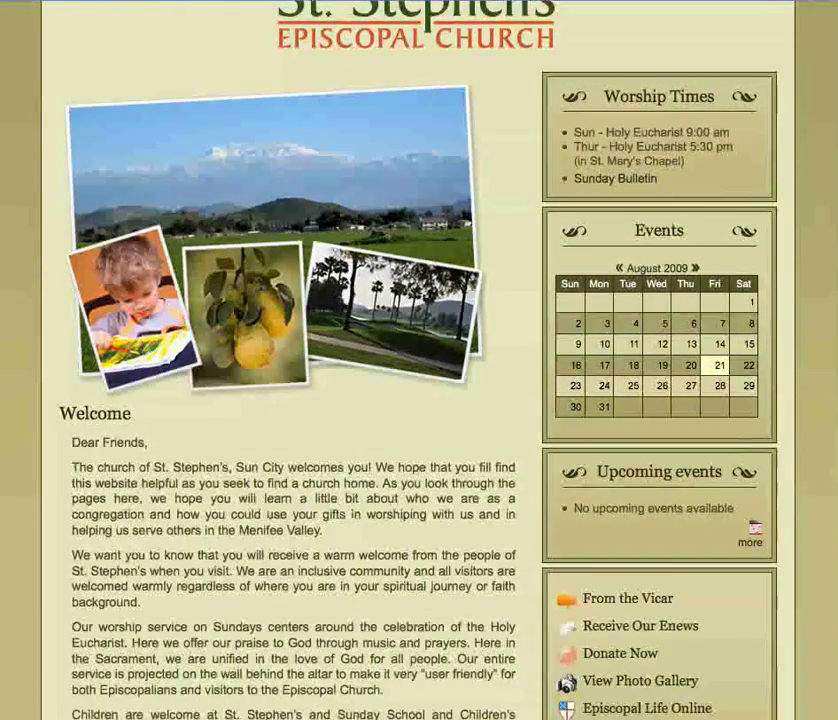
{"action": "scroll", "coordinate": [438, 670], "scroll_direction": "down", "scroll_amount": 10}
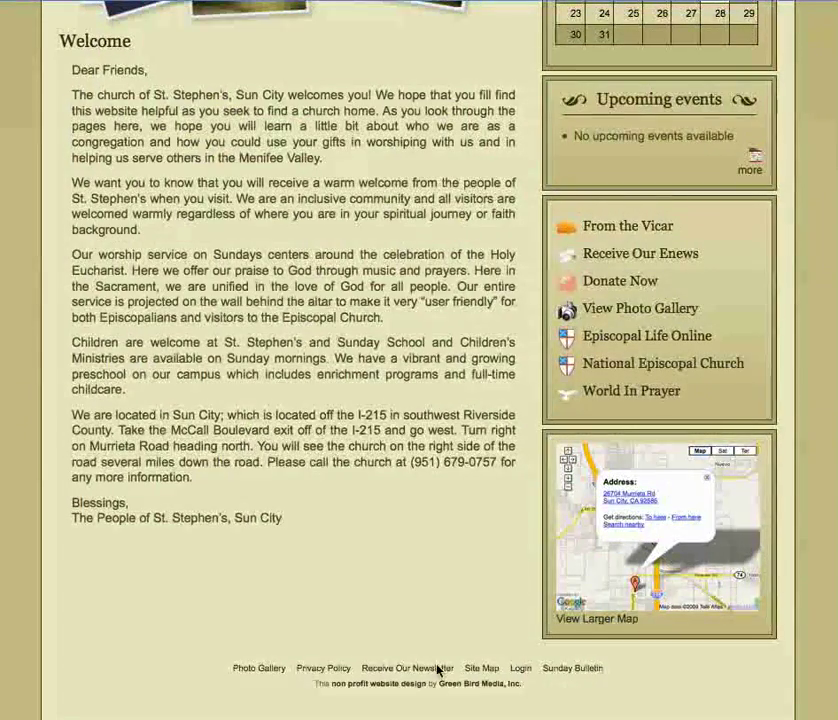
{"action": "left_click", "coordinate": [521, 669]}
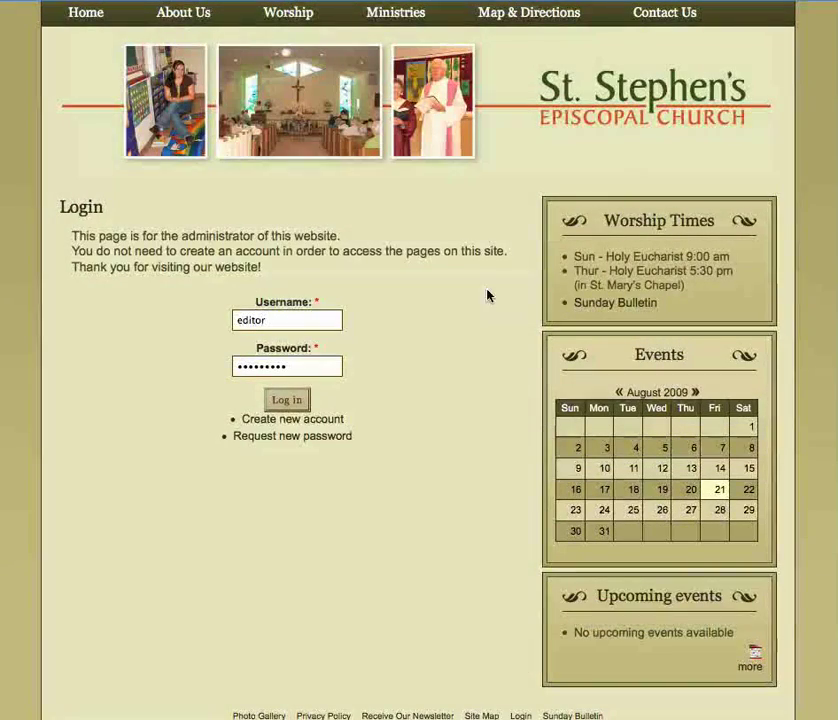
{"action": "left_click", "coordinate": [290, 324]}
{"action": "left_click", "coordinate": [311, 370]}
{"action": "left_click", "coordinate": [286, 403]}
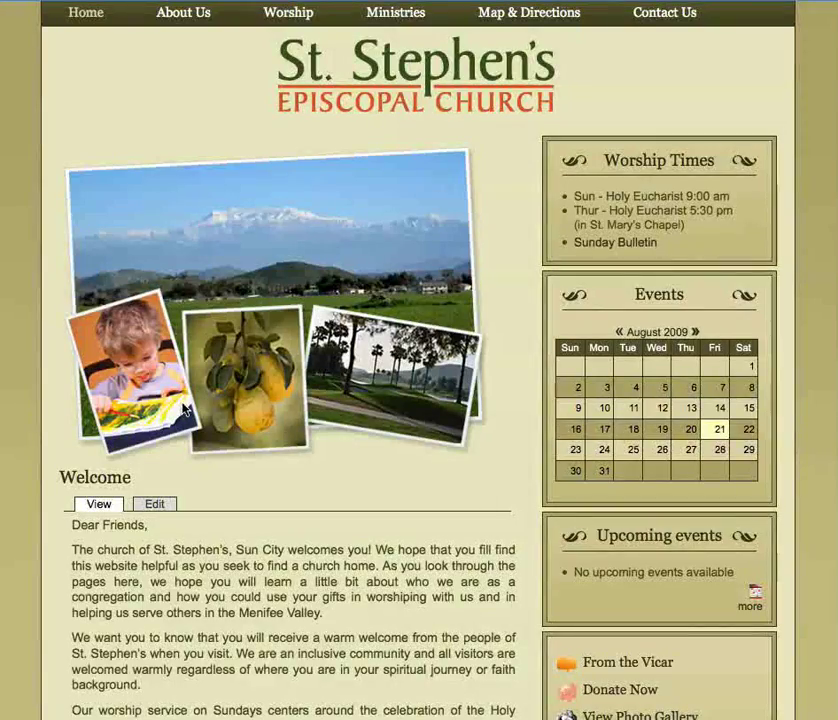
Step: Point out the Welcome heading with its View/Edit tabs and the editor menu box, then return to the top
{"action": "scroll", "coordinate": [185, 410], "scroll_direction": "down", "scroll_amount": 6}
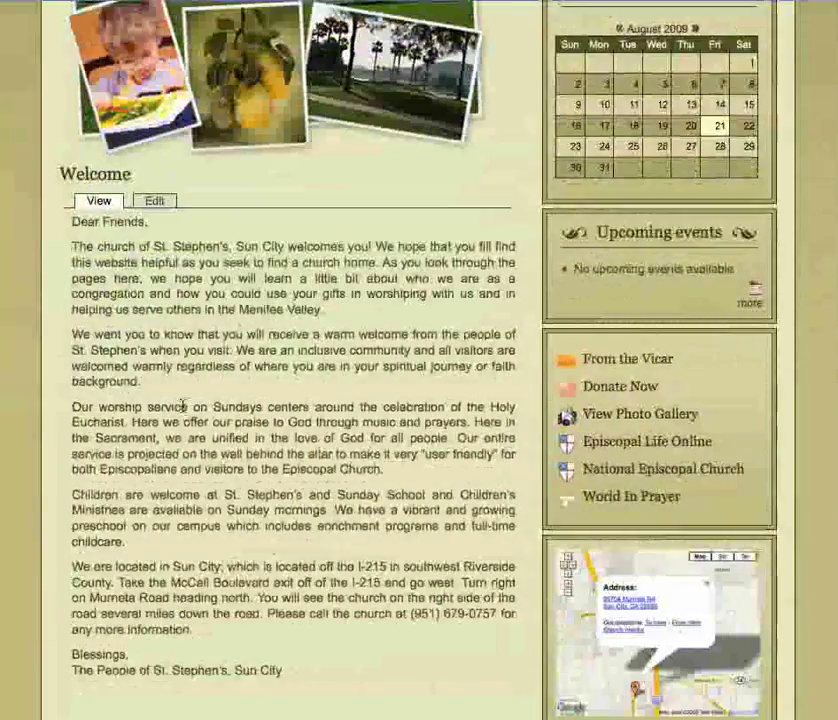
{"action": "scroll", "coordinate": [185, 408], "scroll_direction": "down", "scroll_amount": 2}
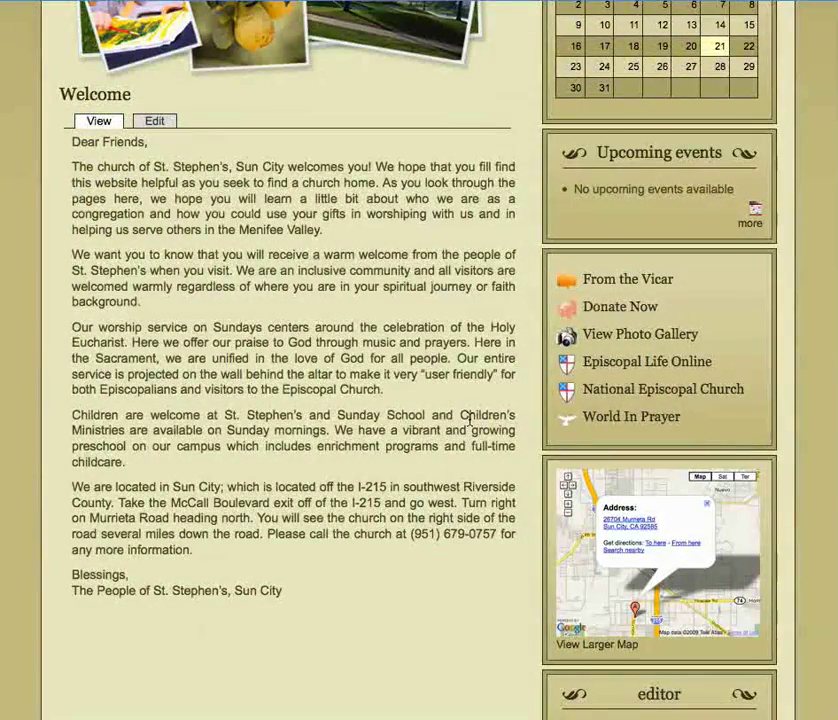
{"action": "scroll", "coordinate": [140, 290], "scroll_direction": "up", "scroll_amount": 2}
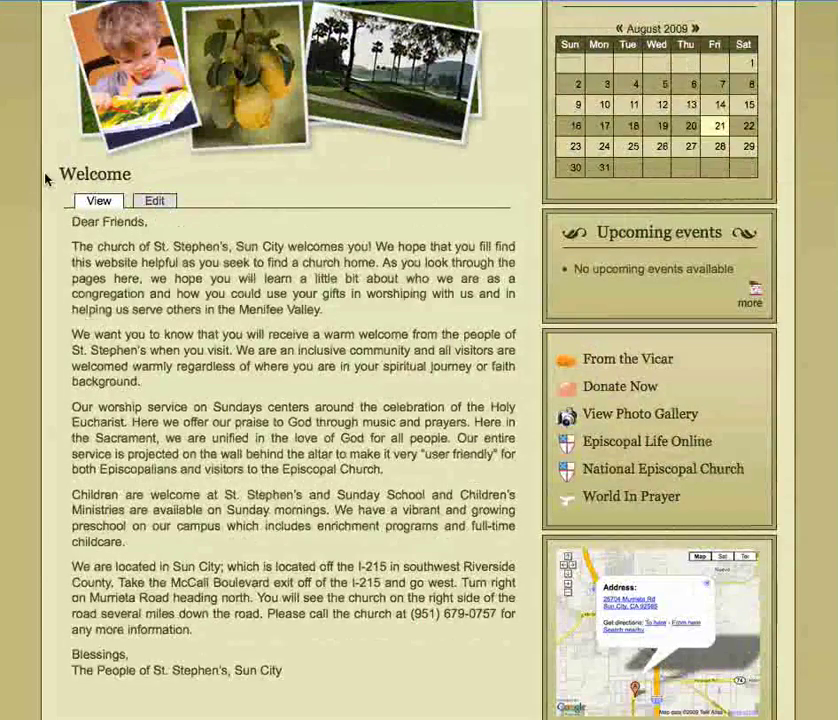
{"action": "left_click_drag", "start_coordinate": [140, 175], "coordinate": [58, 178]}
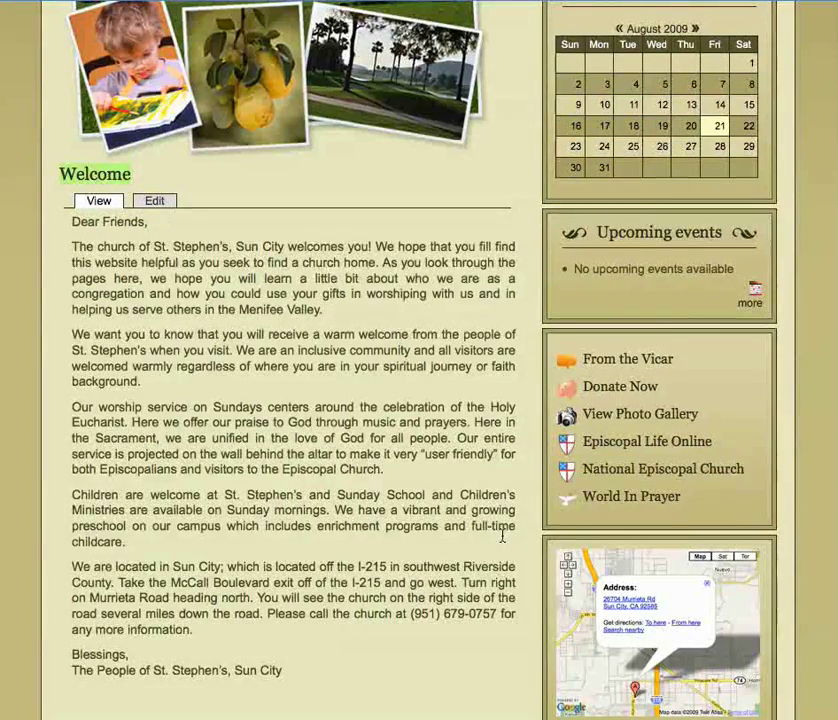
{"action": "scroll", "coordinate": [502, 536], "scroll_direction": "down", "scroll_amount": 5}
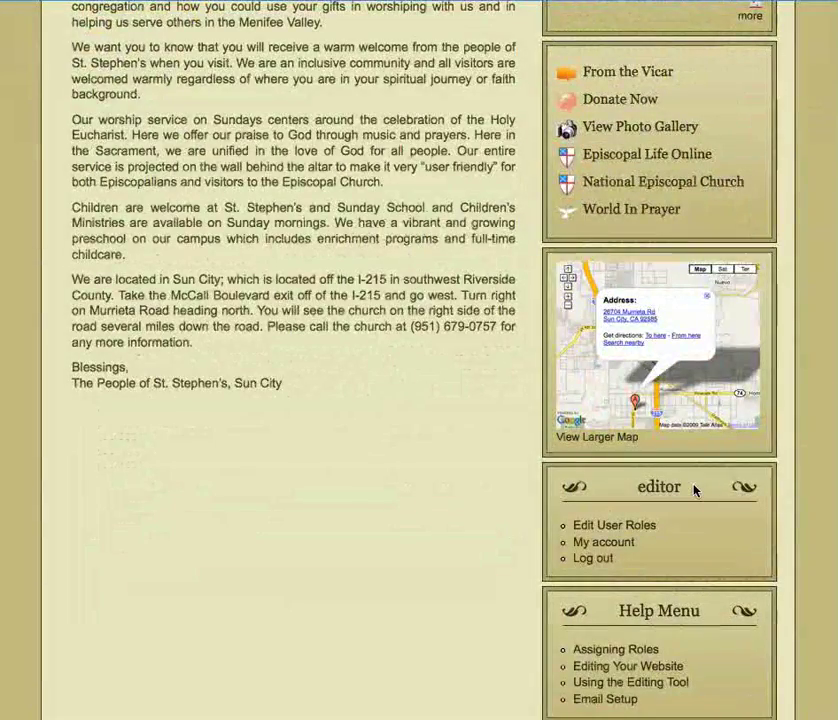
{"action": "left_click_drag", "start_coordinate": [683, 490], "coordinate": [640, 487]}
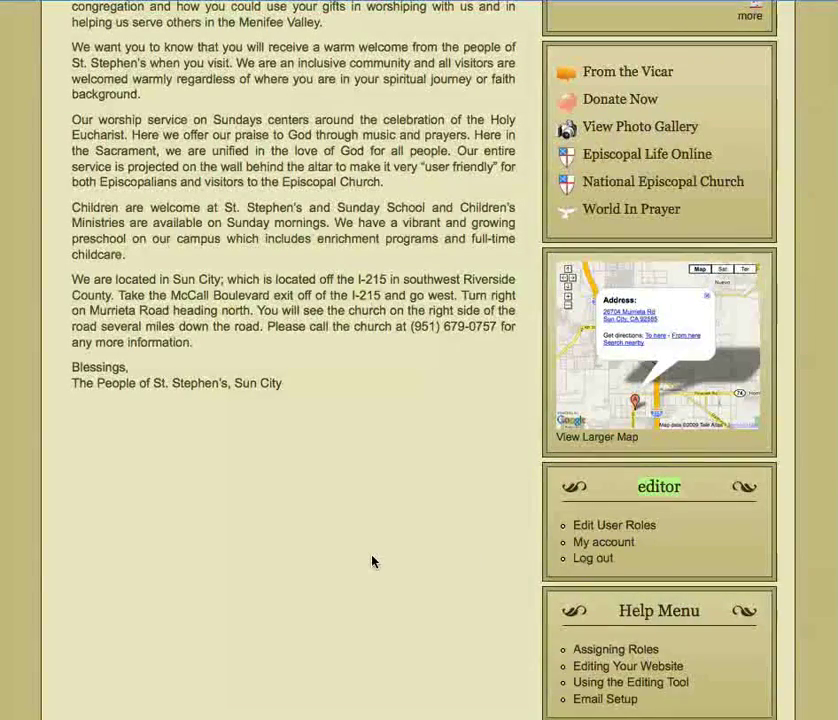
{"action": "scroll", "coordinate": [372, 561], "scroll_direction": "up", "scroll_amount": 5}
{"action": "scroll", "coordinate": [372, 561], "scroll_direction": "up", "scroll_amount": 2}
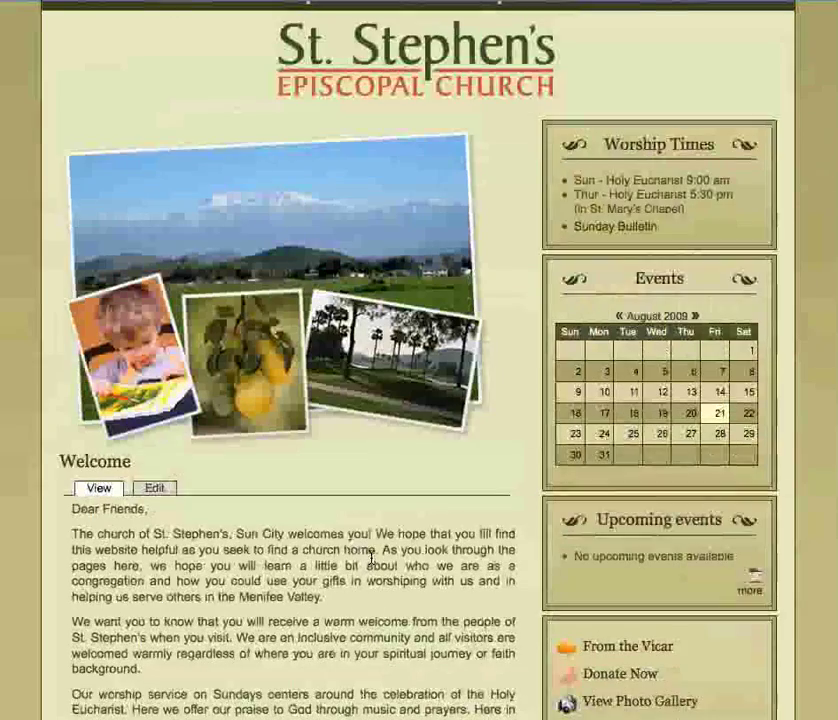
Step: Shorten the page title from 'About Us at St. Stephen's' to 'About Us' and save
{"action": "left_click", "coordinate": [180, 22]}
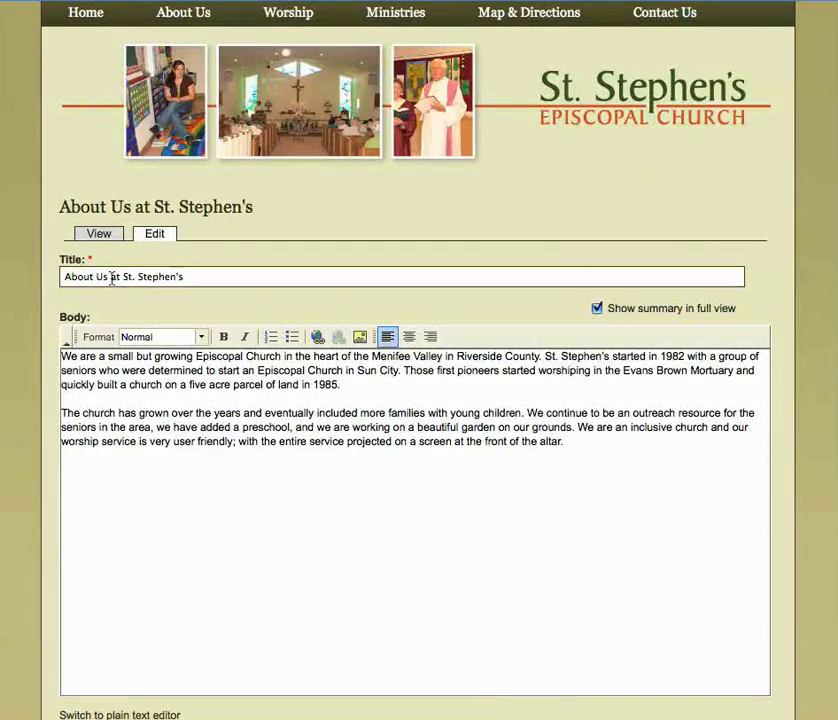
{"action": "left_click_drag", "start_coordinate": [109, 278], "coordinate": [198, 279]}
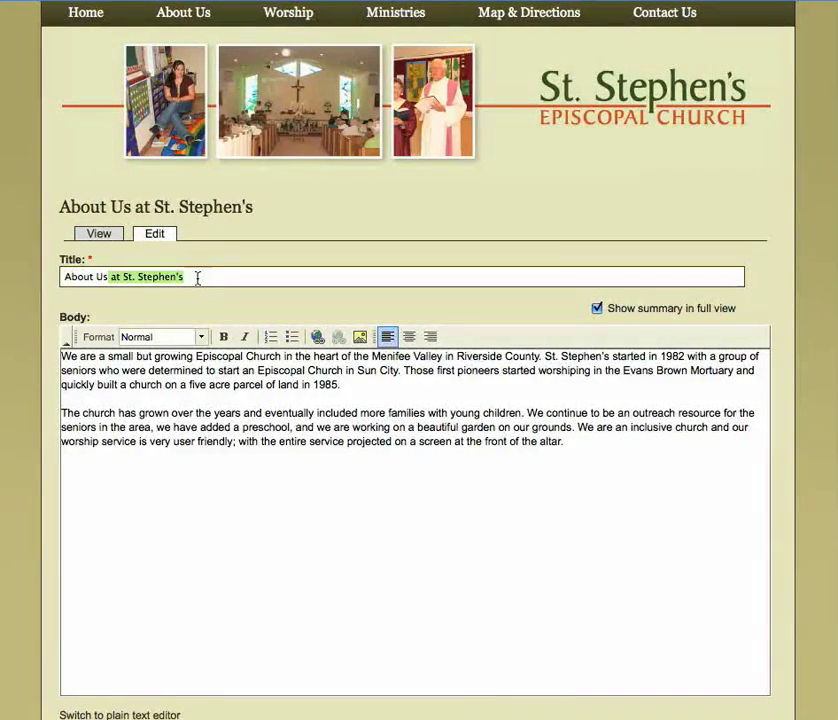
{"action": "key", "text": "BackSpace"}
{"action": "scroll", "coordinate": [200, 280], "scroll_direction": "down", "scroll_amount": 4}
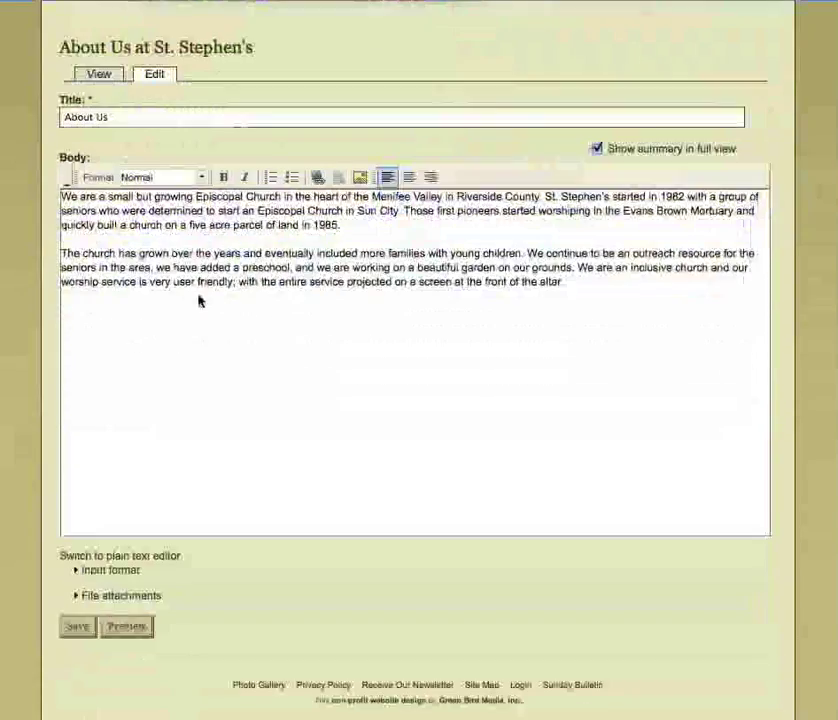
{"action": "scroll", "coordinate": [205, 340], "scroll_direction": "down", "scroll_amount": 1}
{"action": "left_click", "coordinate": [71, 626]}
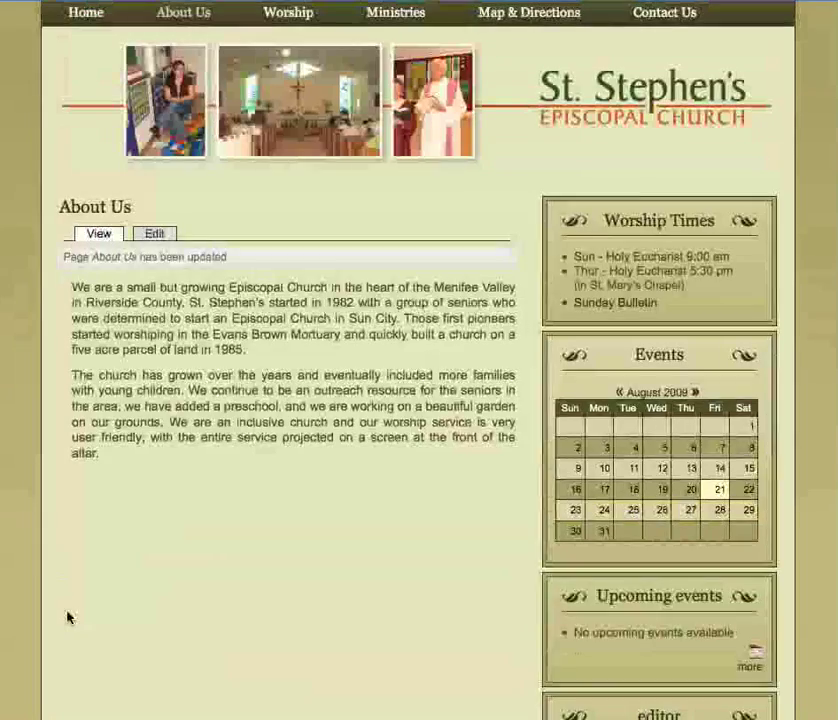
Step: Join the body paragraph starting 'The church' onto the first paragraph and save
{"action": "left_click_drag", "start_coordinate": [60, 206], "coordinate": [134, 212]}
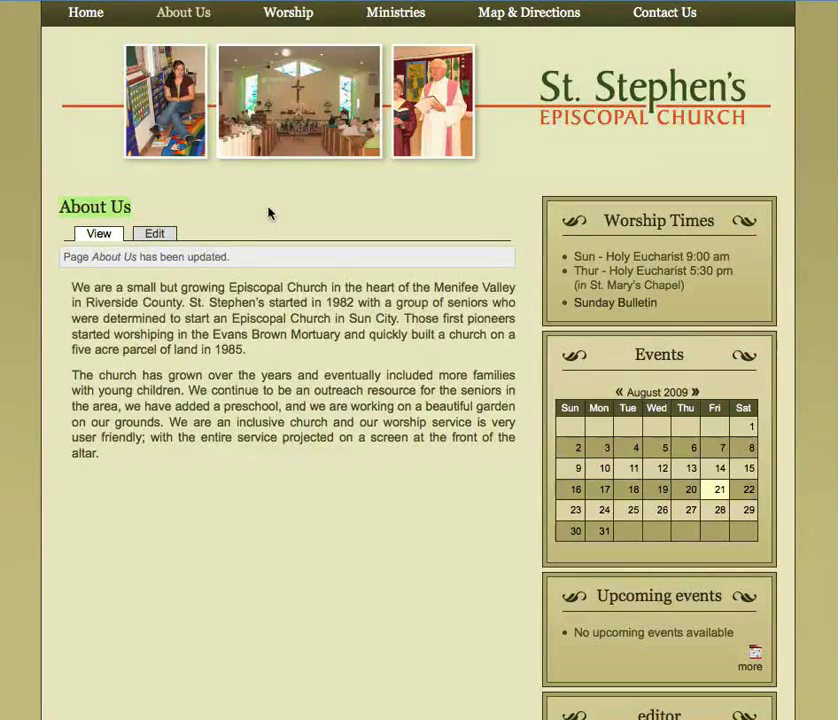
{"action": "left_click", "coordinate": [160, 235]}
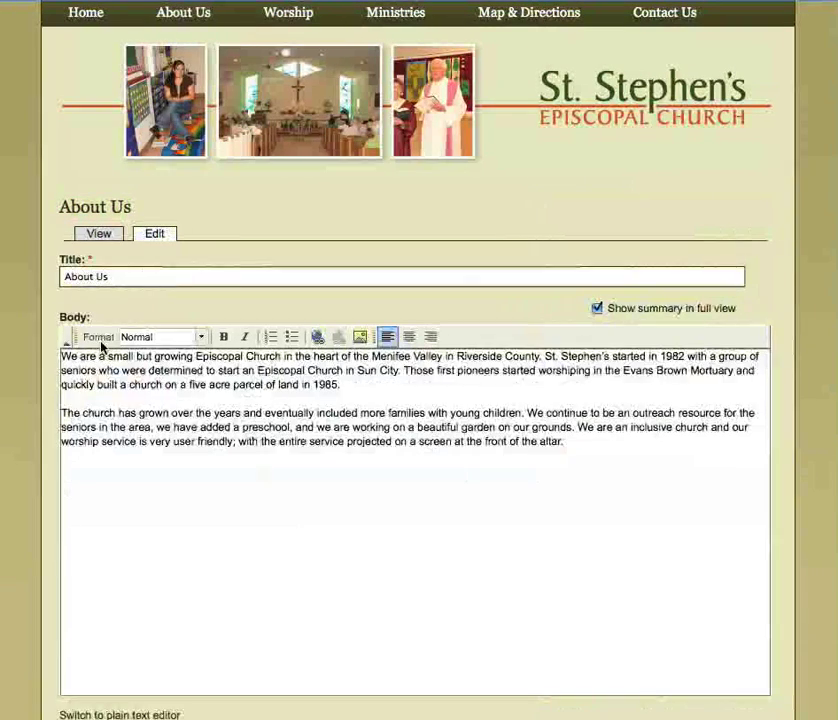
{"action": "left_click", "coordinate": [63, 413]}
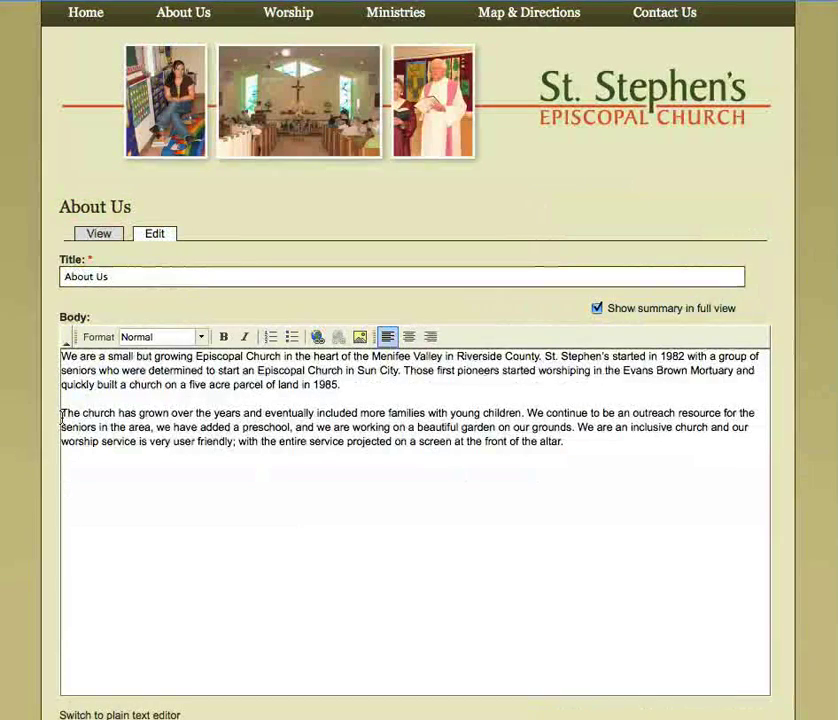
{"action": "key", "text": "BackSpace"}
{"action": "key", "text": "BackSpace"}
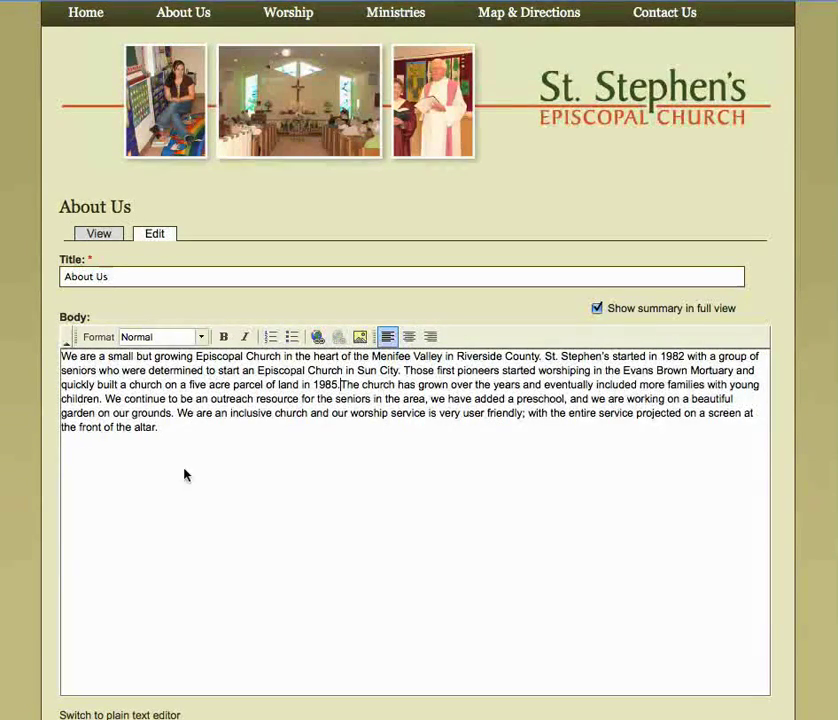
{"action": "scroll", "coordinate": [182, 465], "scroll_direction": "down", "scroll_amount": 4}
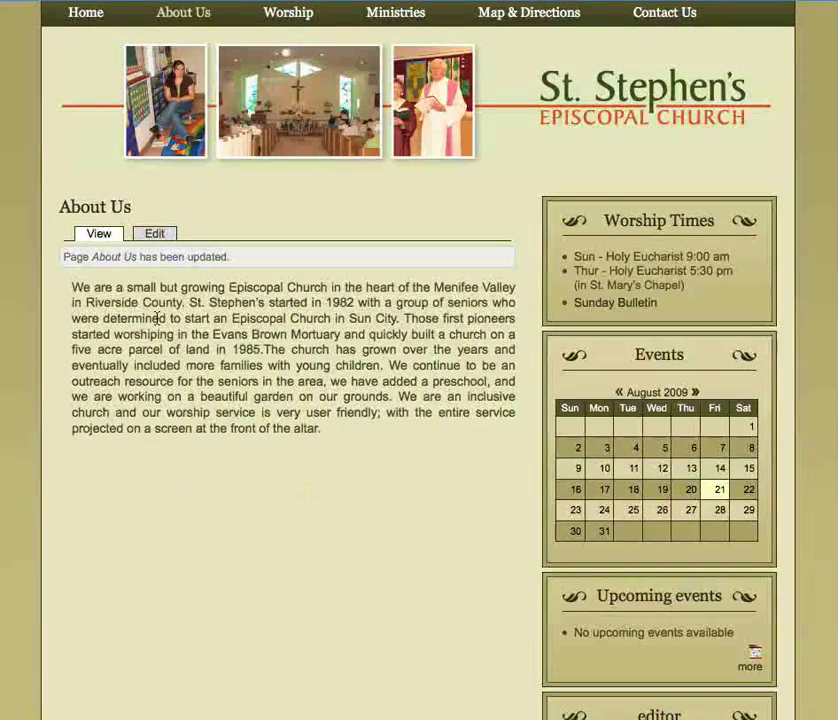
{"action": "left_click", "coordinate": [158, 234]}
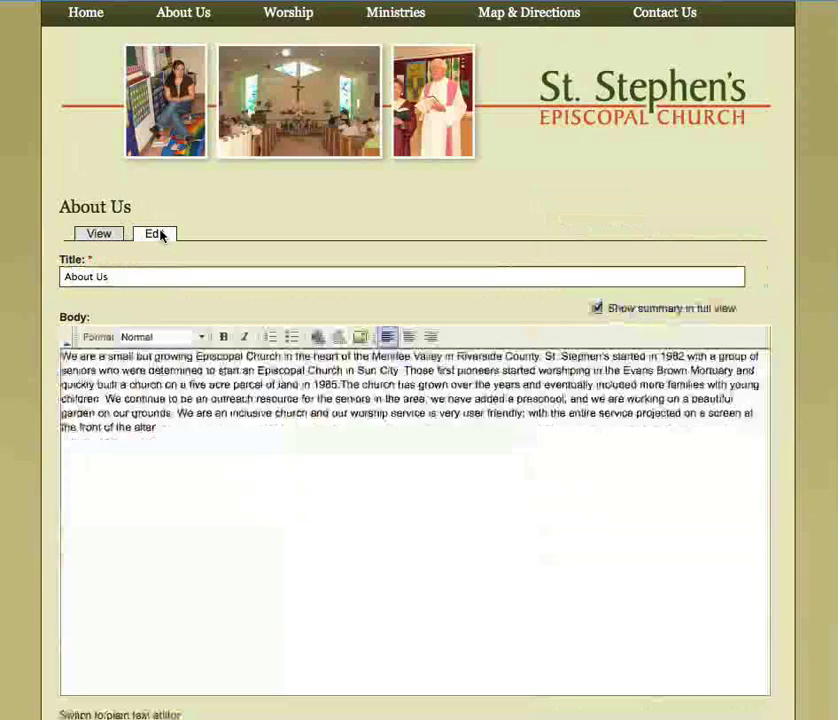
{"action": "double_click", "coordinate": [526, 399]}
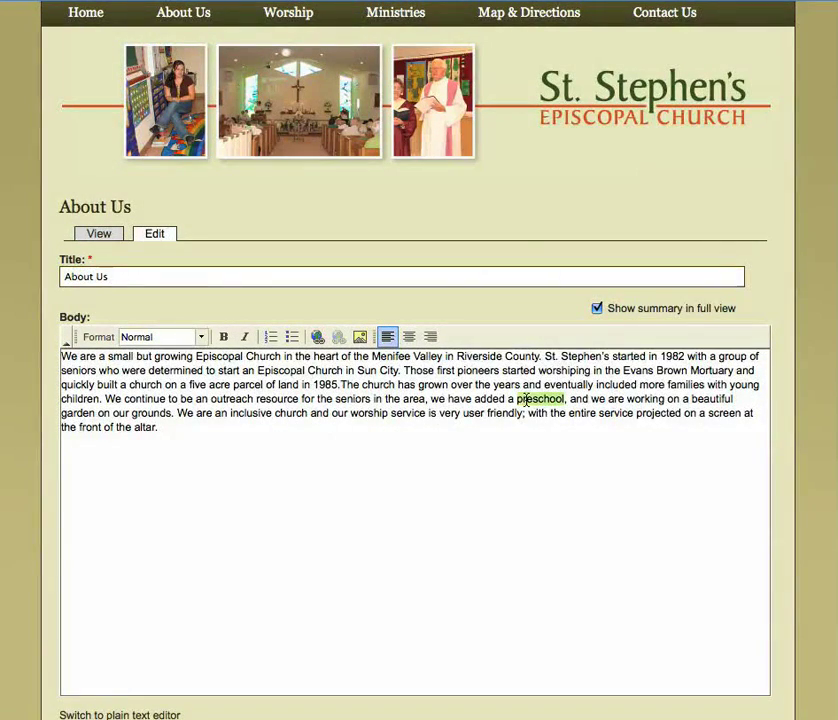
{"action": "left_click", "coordinate": [317, 337]}
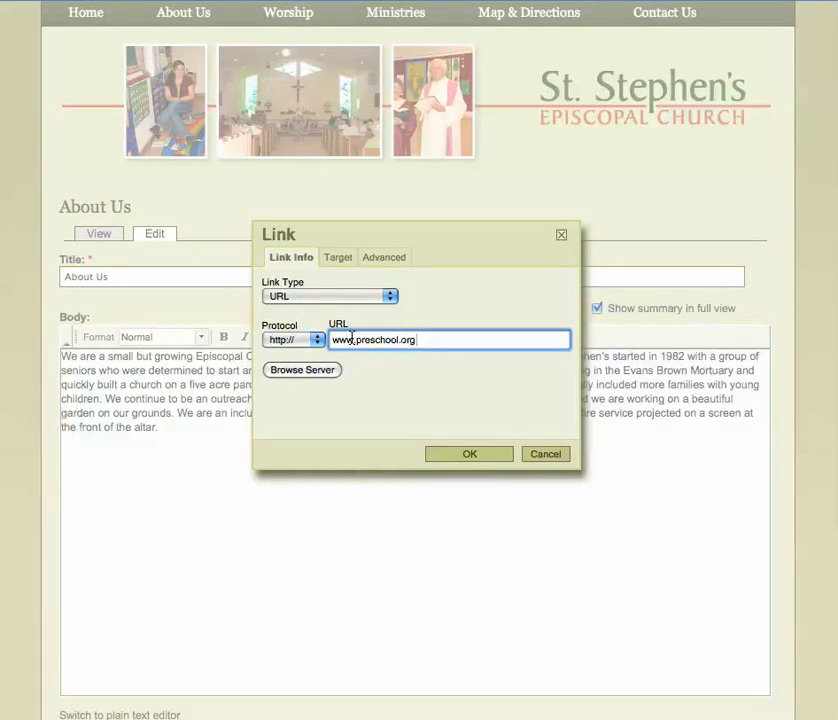
{"action": "left_click", "coordinate": [472, 454]}
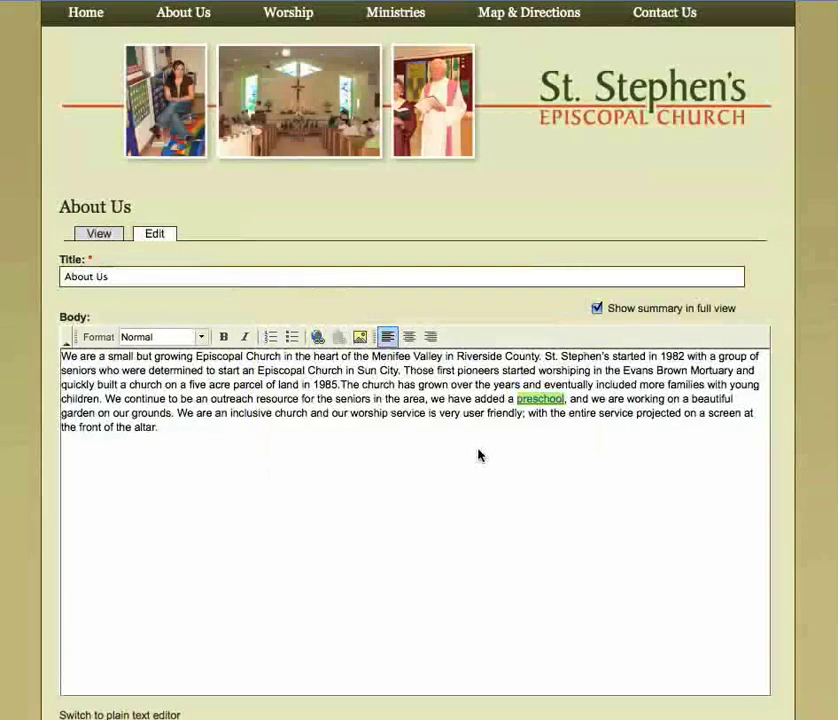
{"action": "scroll", "coordinate": [232, 541], "scroll_direction": "down", "scroll_amount": 3}
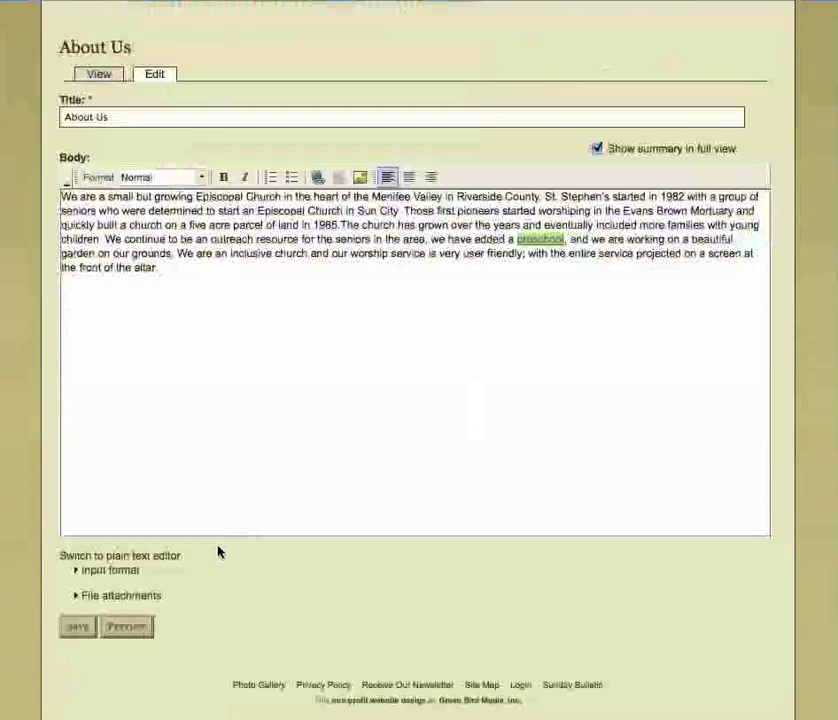
{"action": "left_click", "coordinate": [68, 636]}
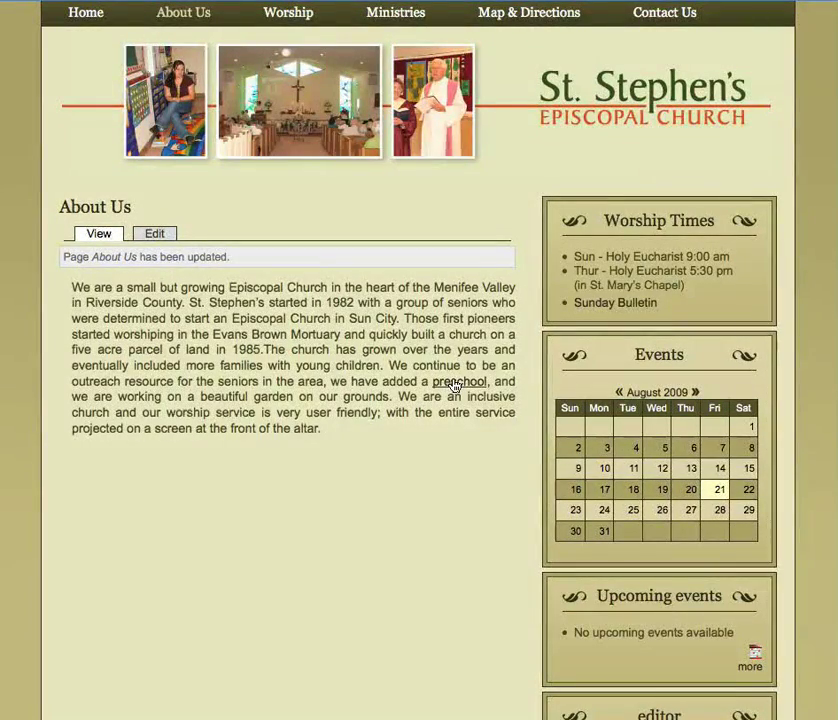
Step: In the About Us edit form, strip the hyperlink from the word 'preschool'
{"action": "left_click", "coordinate": [153, 236]}
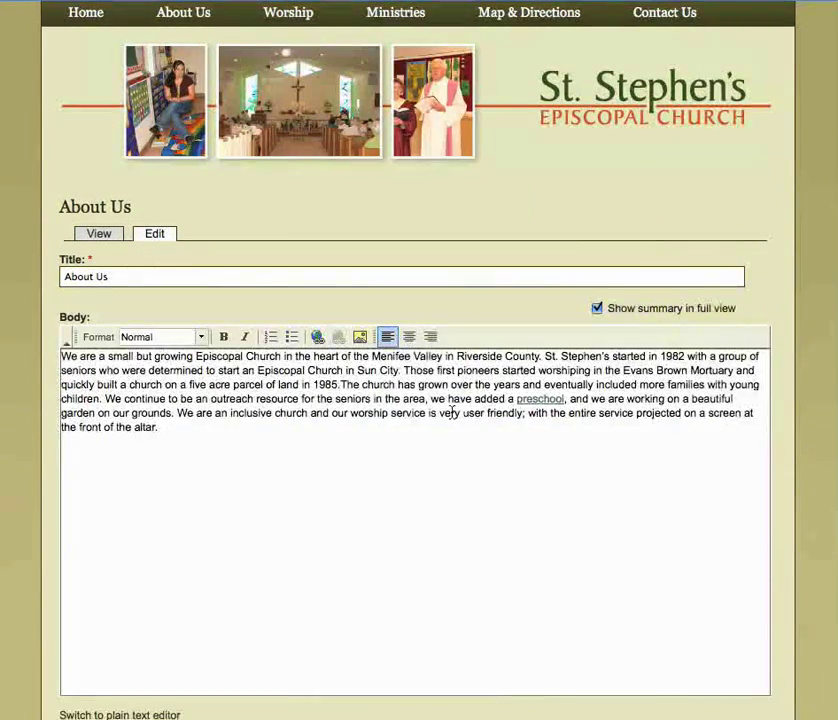
{"action": "double_click", "coordinate": [537, 402]}
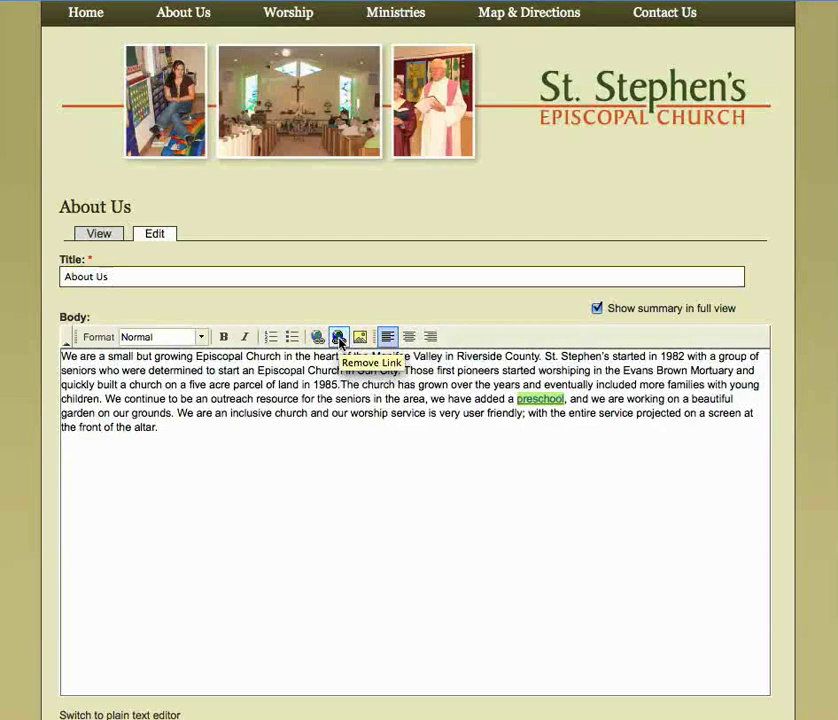
{"action": "left_click", "coordinate": [339, 338]}
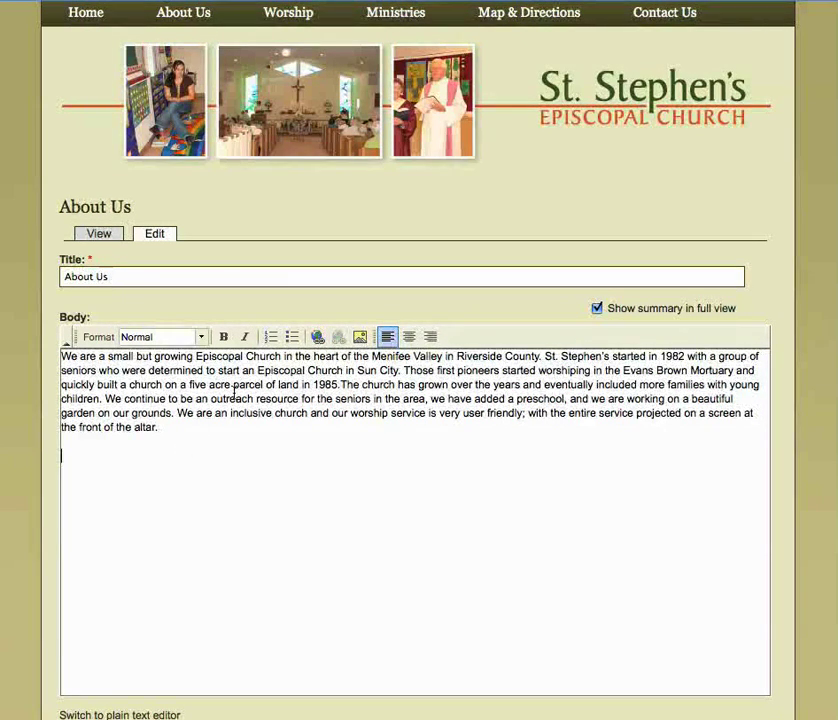
Step: Upload the cartoon image dreamstime_2444457.jpg to the server via the image browser
{"action": "left_click", "coordinate": [361, 339]}
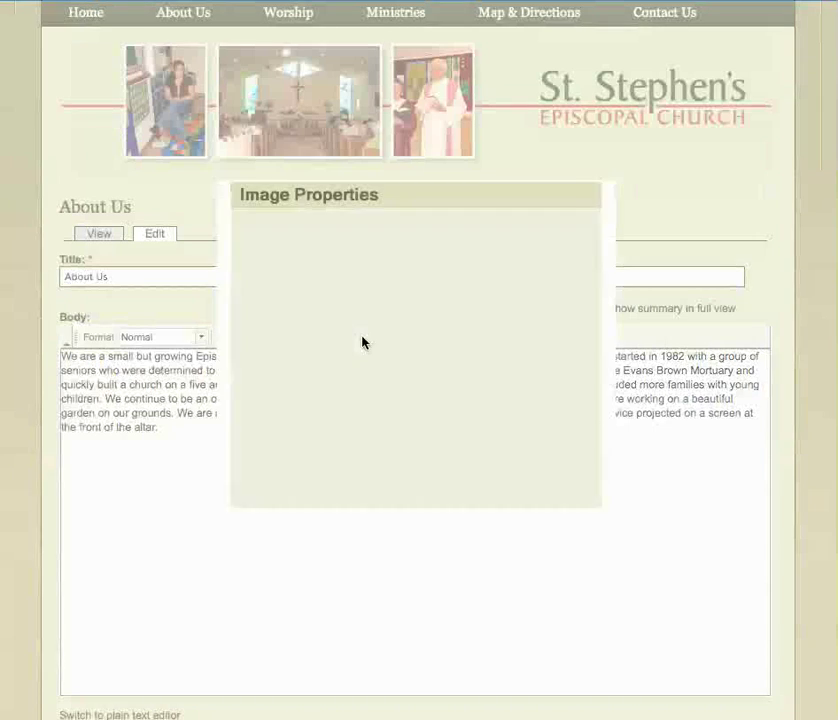
{"action": "left_click", "coordinate": [561, 260]}
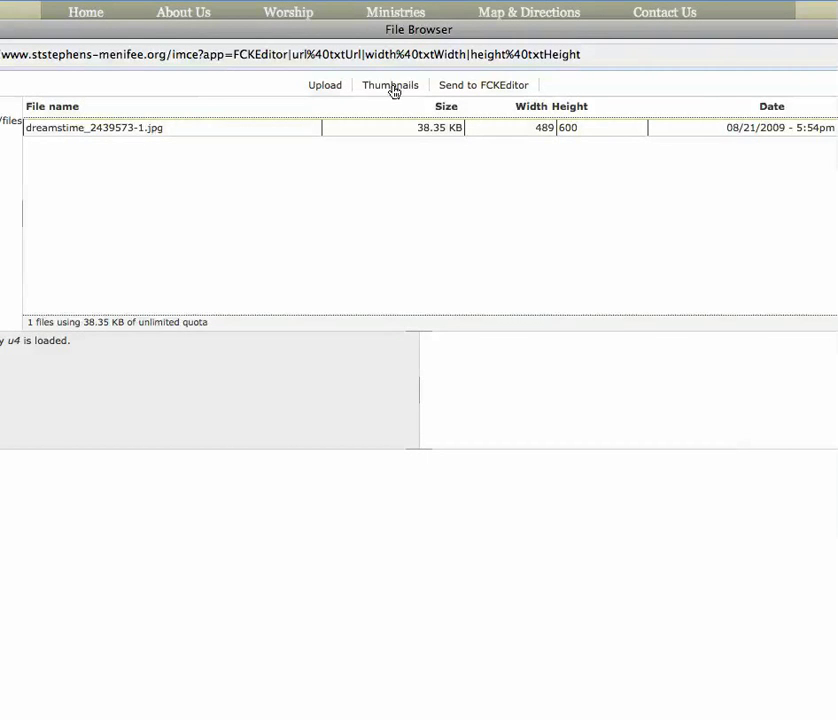
{"action": "left_click", "coordinate": [327, 87]}
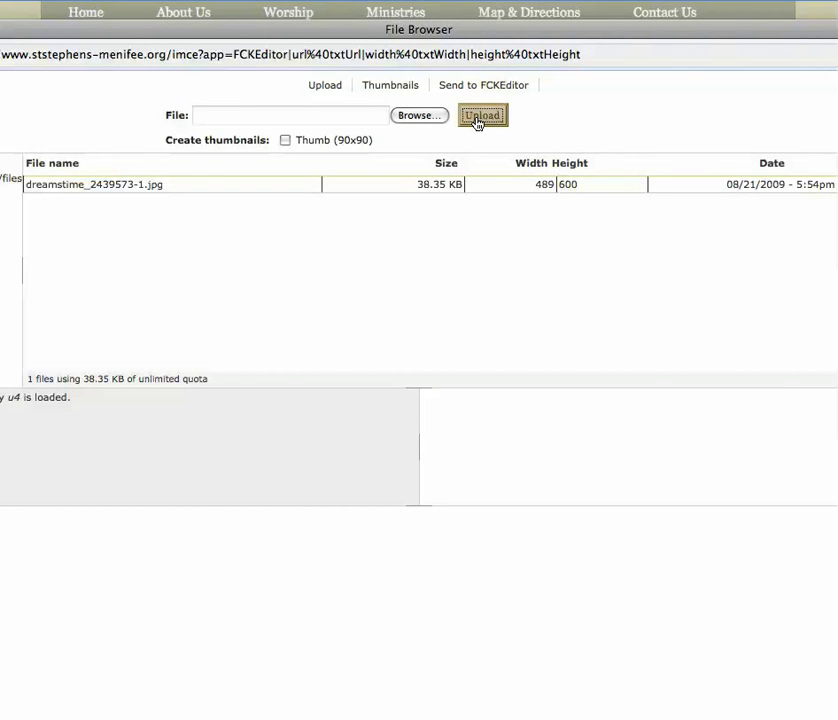
{"action": "left_click", "coordinate": [436, 116]}
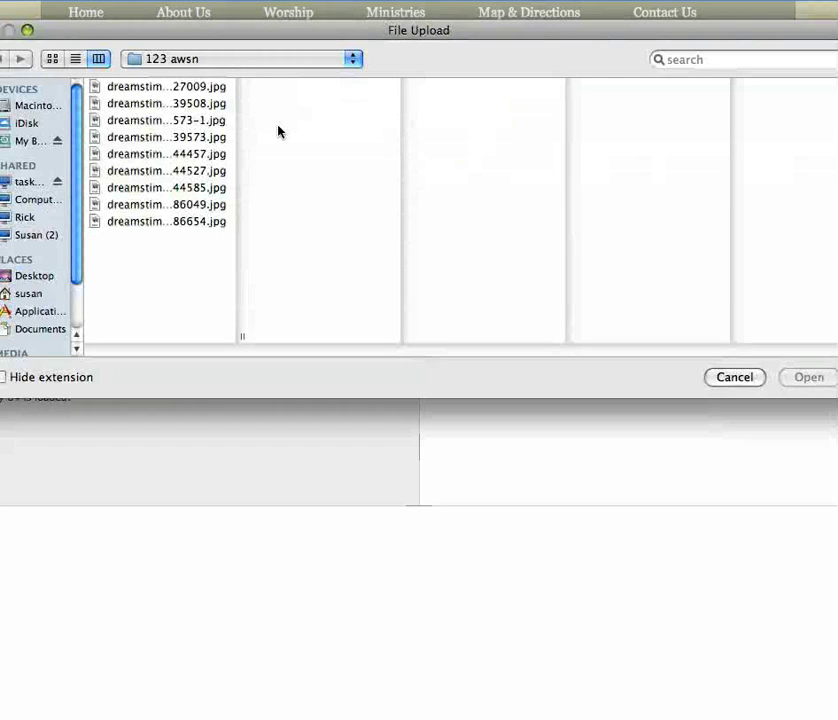
{"action": "left_click", "coordinate": [148, 155]}
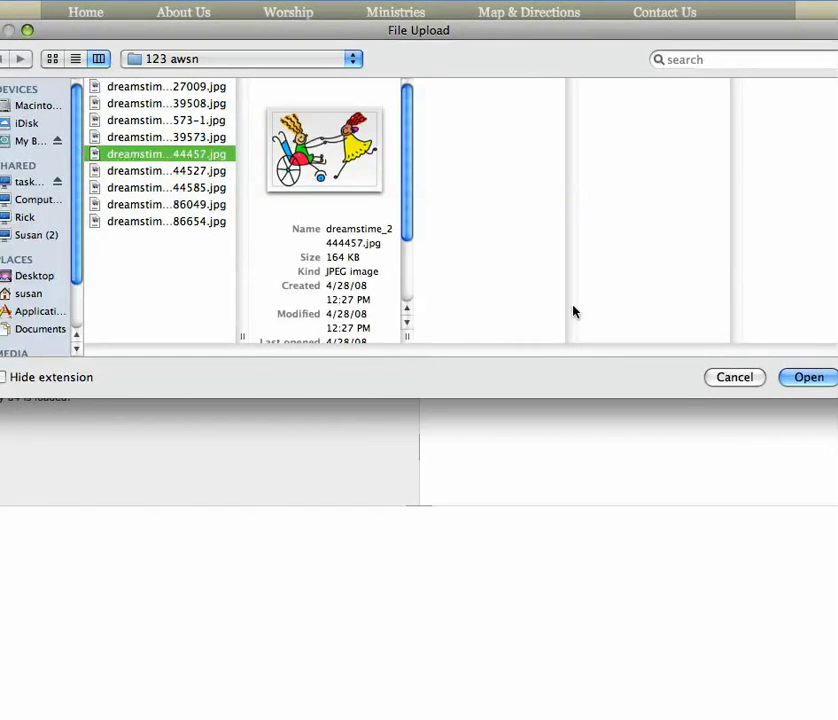
{"action": "left_click", "coordinate": [808, 377]}
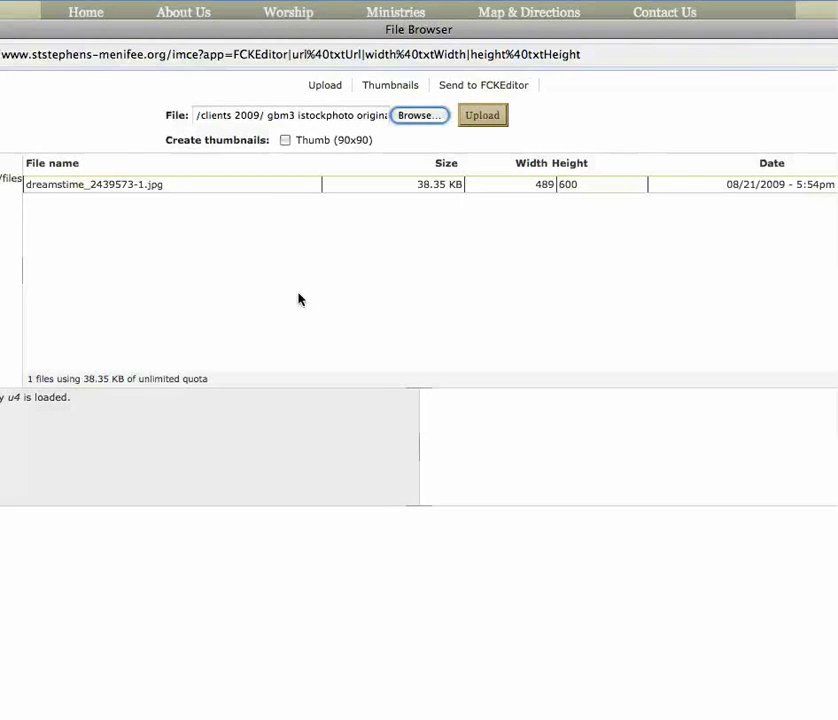
{"action": "left_click", "coordinate": [476, 115]}
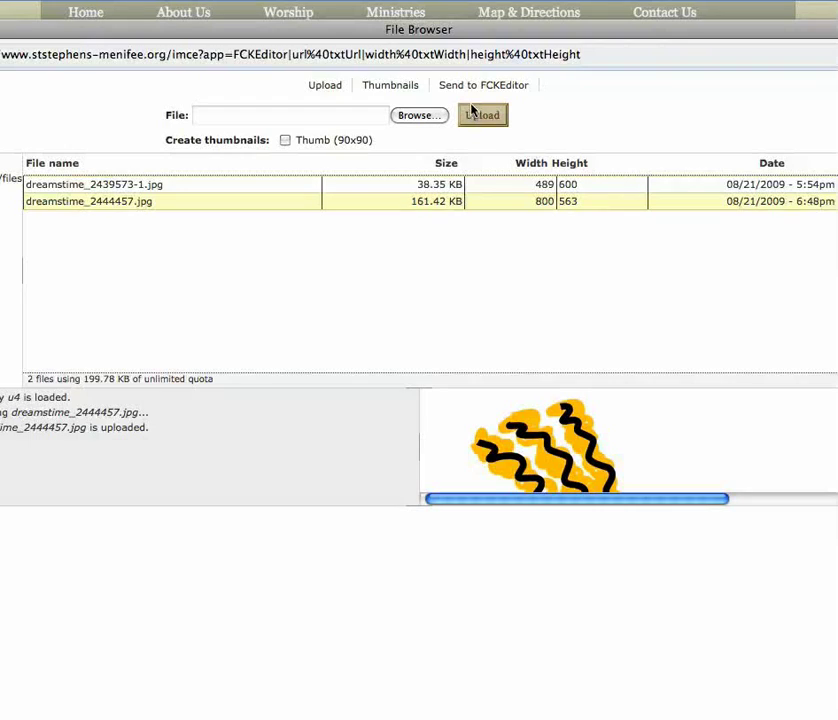
Step: Insert the cartoon into the body with its width changed from 800 to 250
{"action": "left_click", "coordinate": [469, 87]}
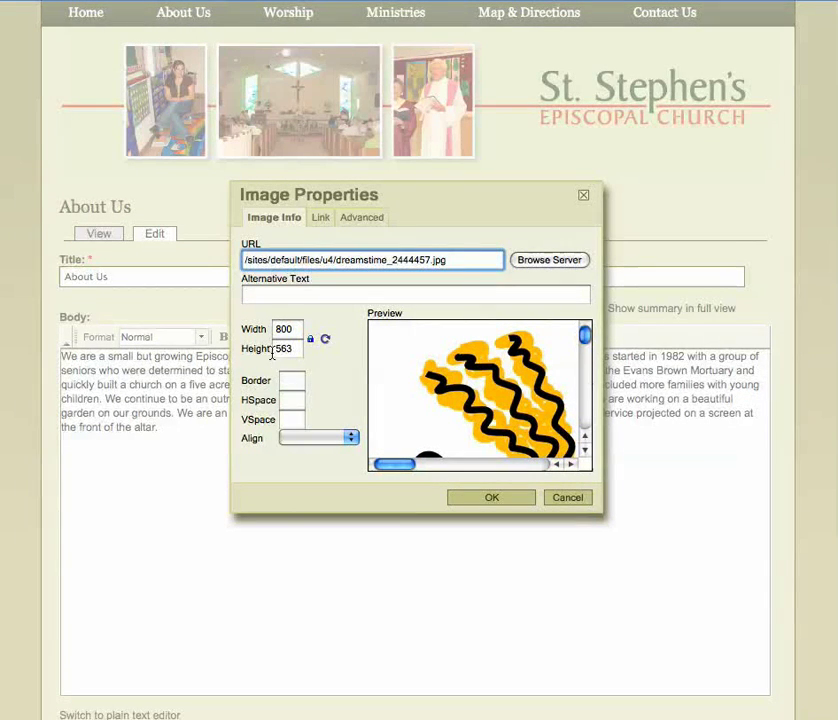
{"action": "left_click_drag", "start_coordinate": [294, 329], "coordinate": [268, 329]}
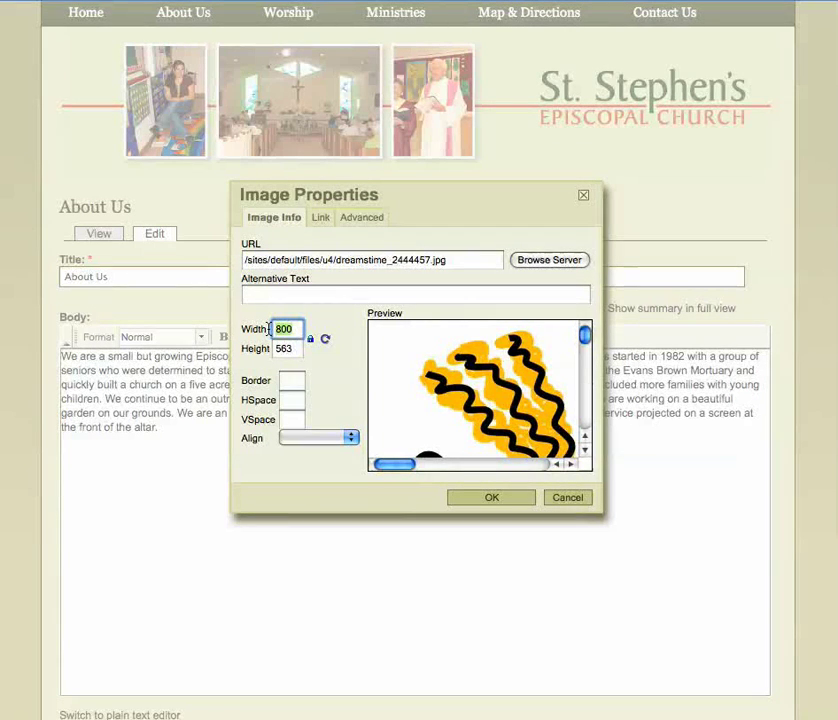
{"action": "type", "text": "250"}
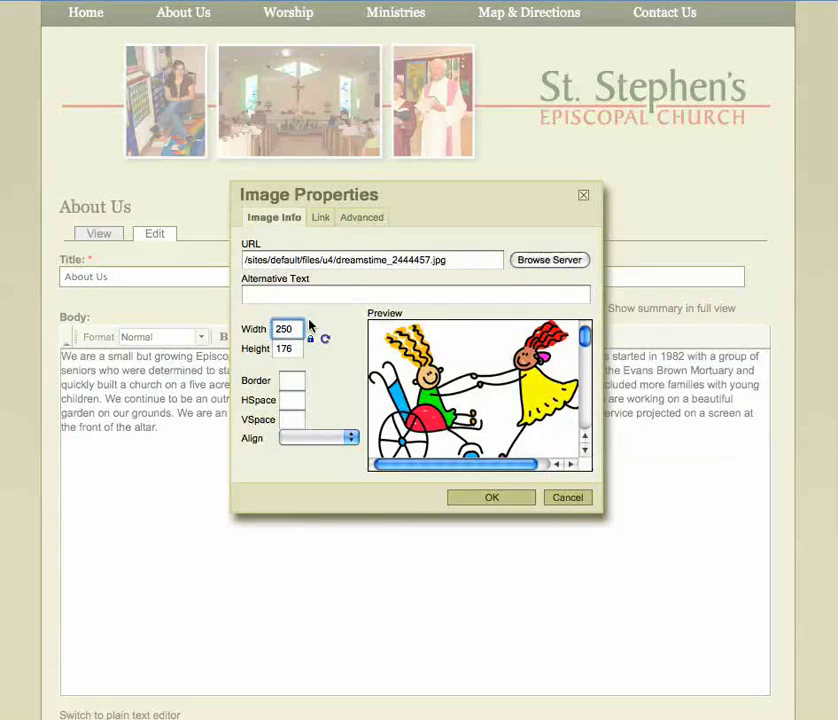
{"action": "left_click", "coordinate": [466, 500]}
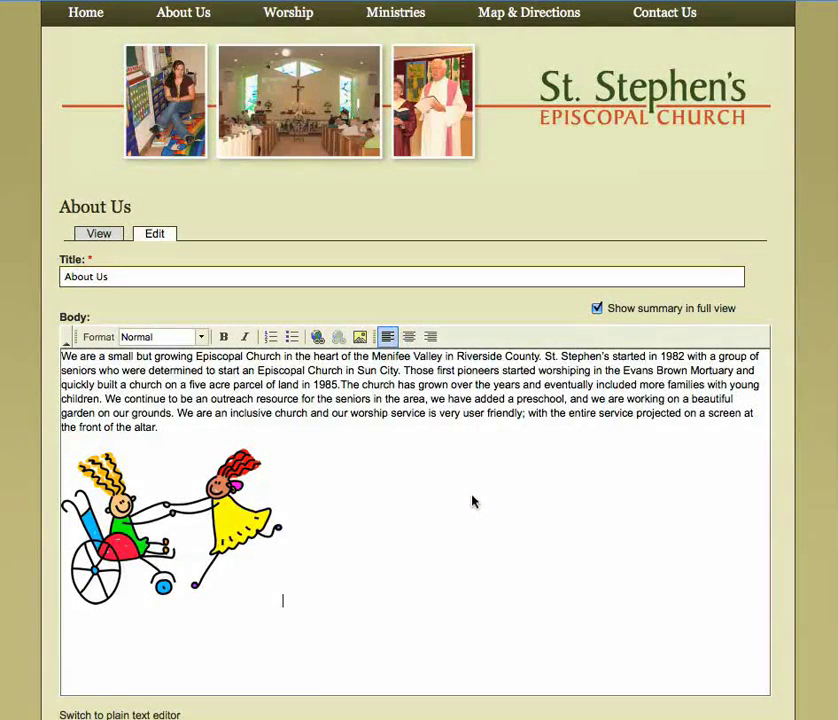
Step: Center-align the cartoon image, then delete it from the body
{"action": "left_click", "coordinate": [172, 515]}
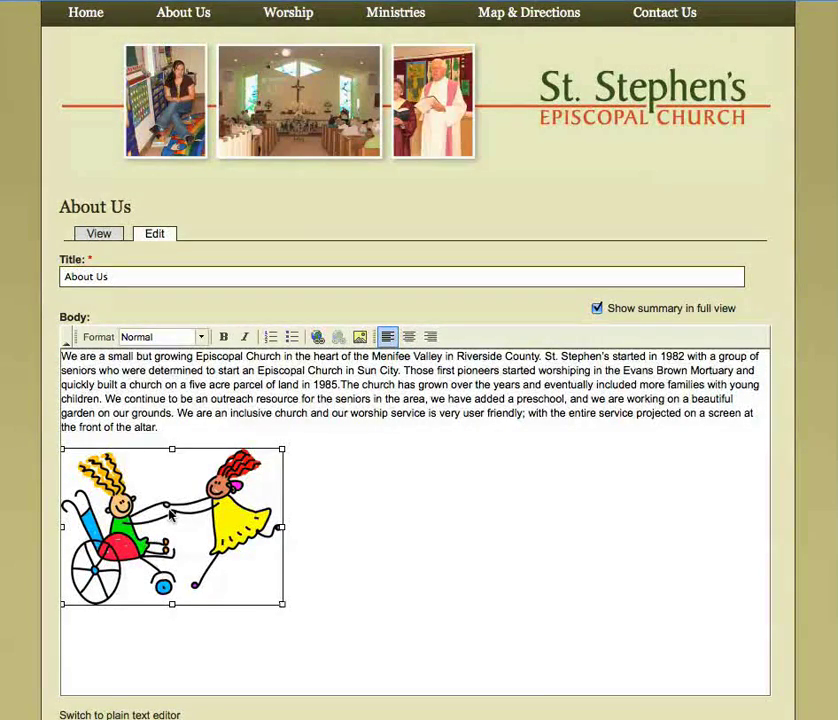
{"action": "left_click", "coordinate": [408, 337]}
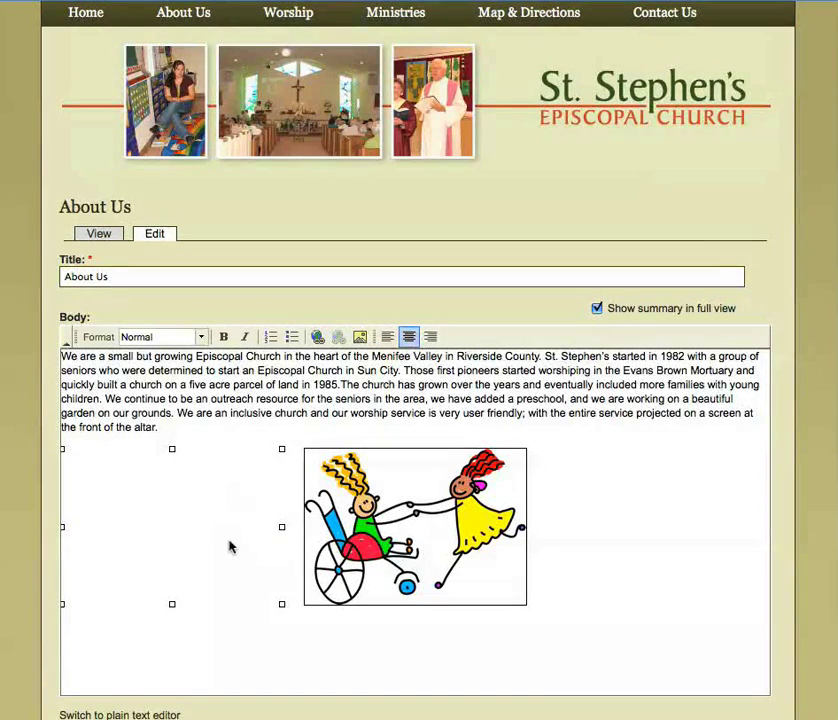
{"action": "left_click", "coordinate": [200, 442]}
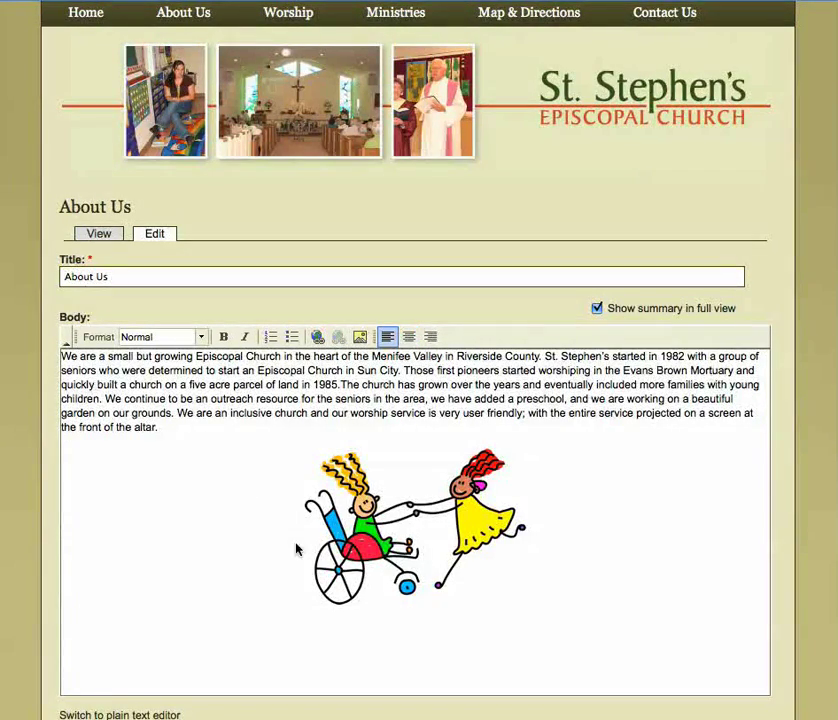
{"action": "left_click", "coordinate": [351, 570]}
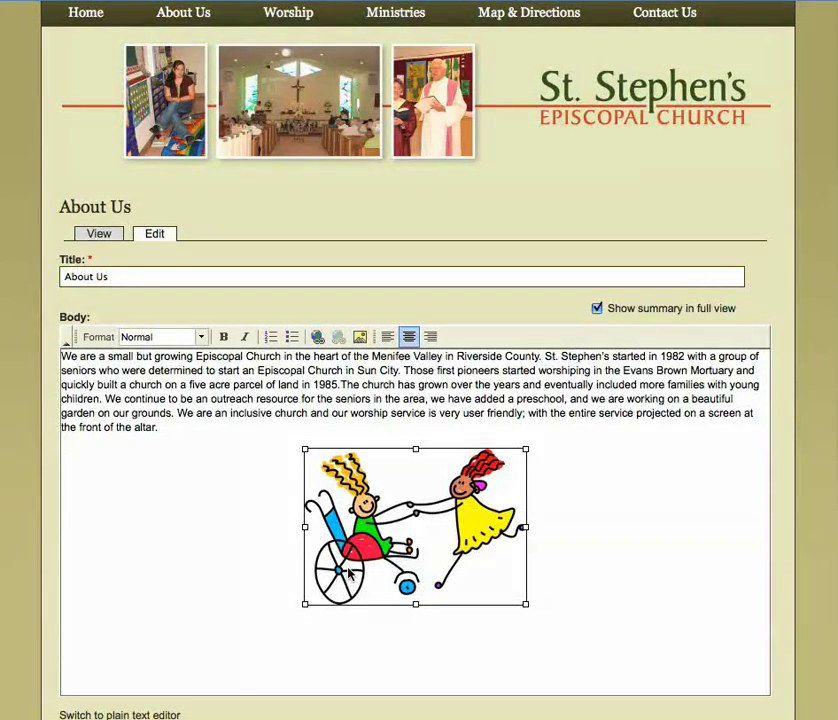
{"action": "key", "text": "Delete"}
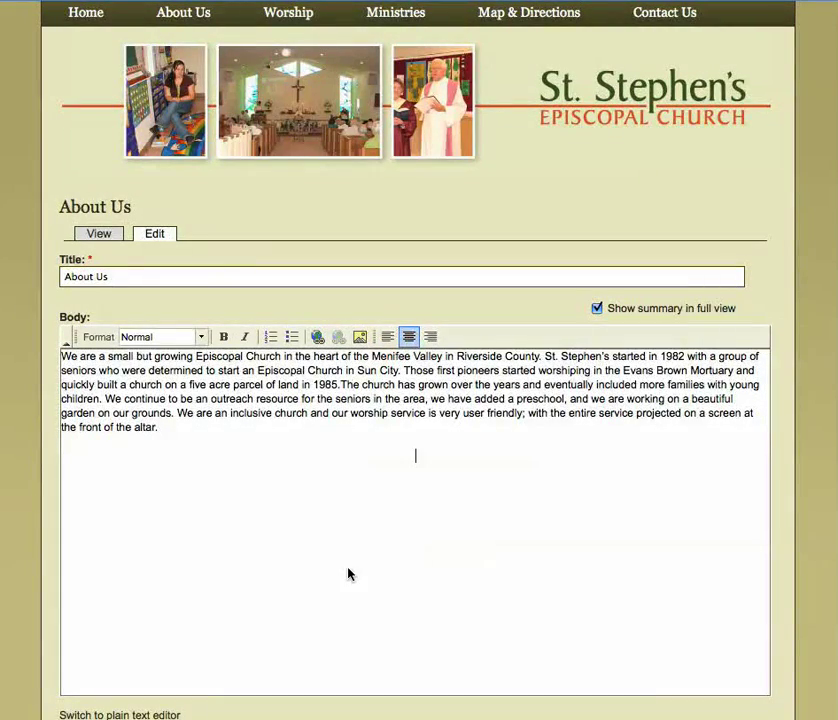